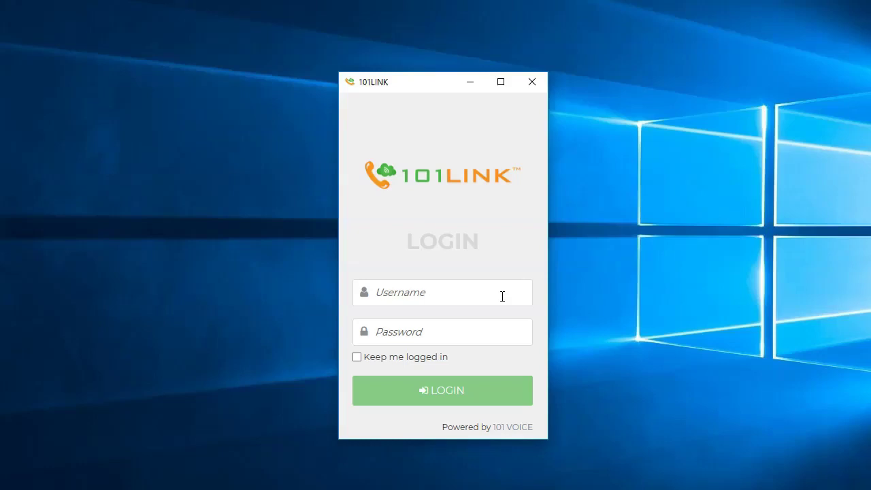
Enter the test account's username and password and tick 'Keep me logged in'
{"action": "left_click", "coordinate": [503, 296]}
{"action": "type", "text": "Support_Test"}
{"action": "key", "text": "Tab"}
{"action": "type", "text": "**********"}
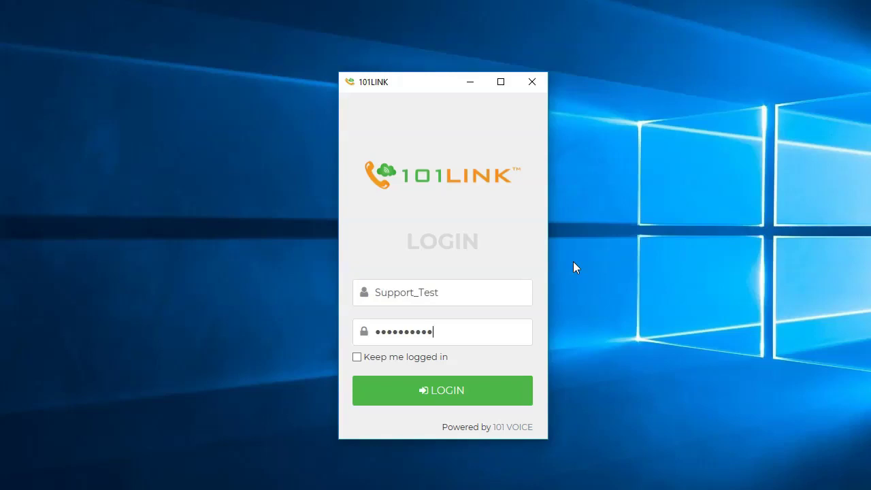
{"action": "left_click", "coordinate": [359, 360]}
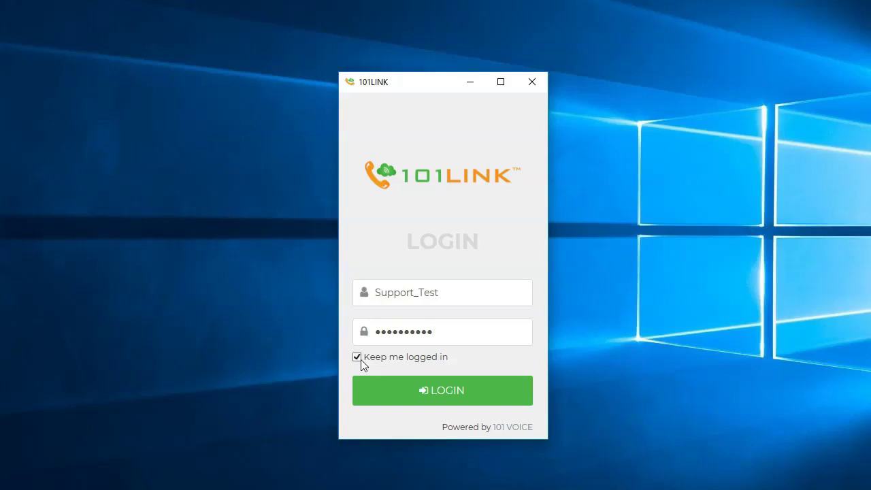
Sign in, switch presence to Do Not Disturb, then set it back to Available
{"action": "left_click", "coordinate": [436, 389]}
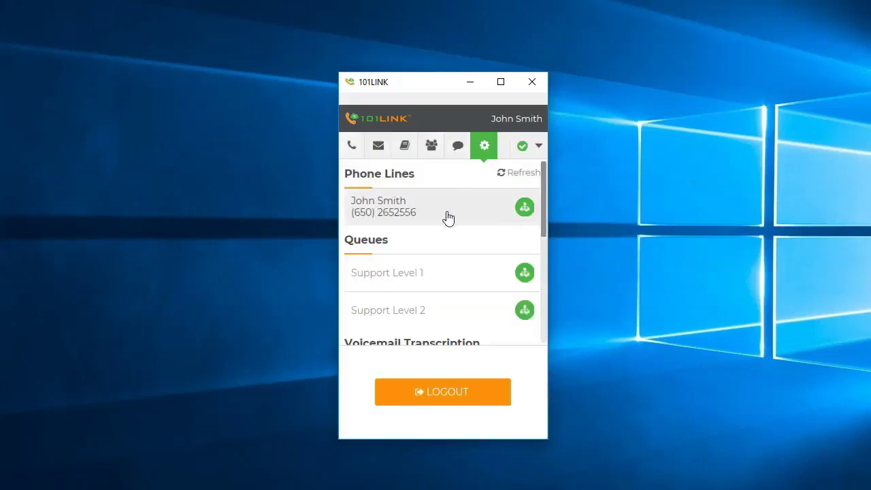
{"action": "left_click", "coordinate": [448, 216]}
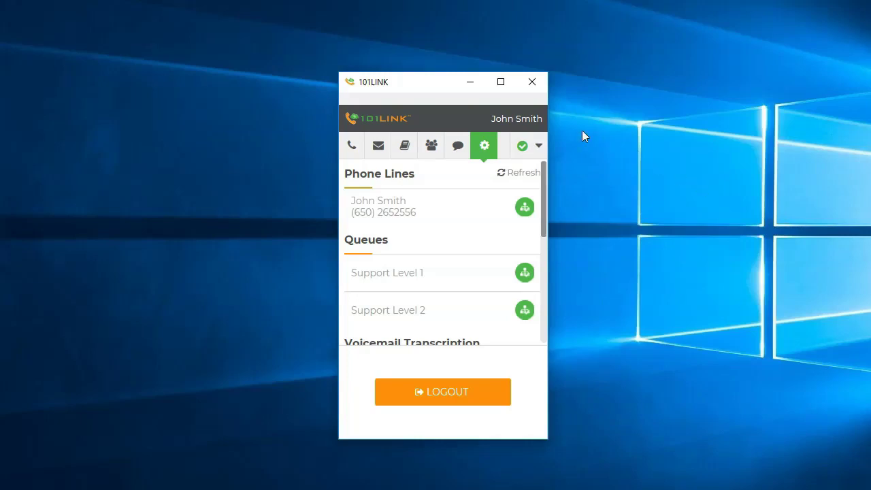
{"action": "left_click", "coordinate": [538, 146]}
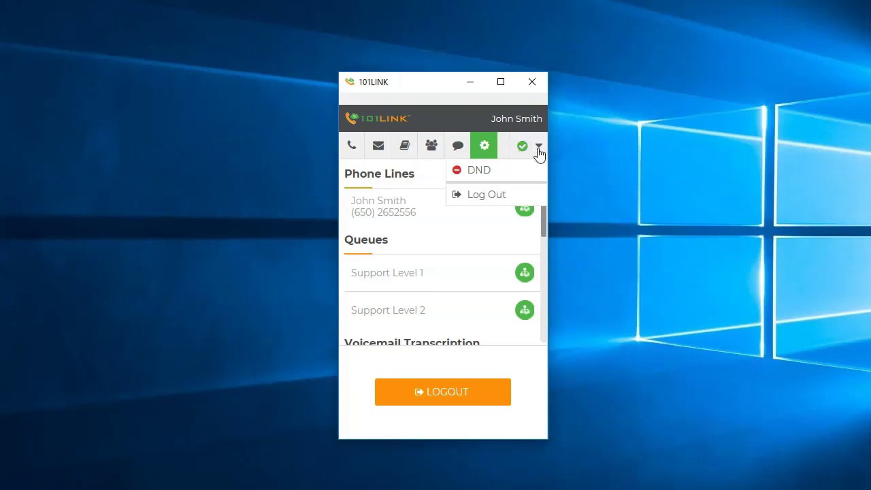
{"action": "left_click", "coordinate": [515, 171]}
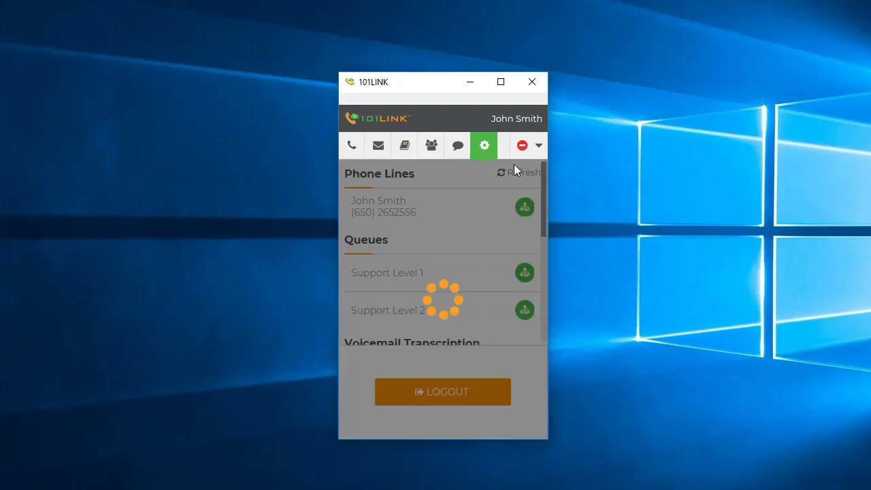
{"action": "left_click", "coordinate": [537, 147]}
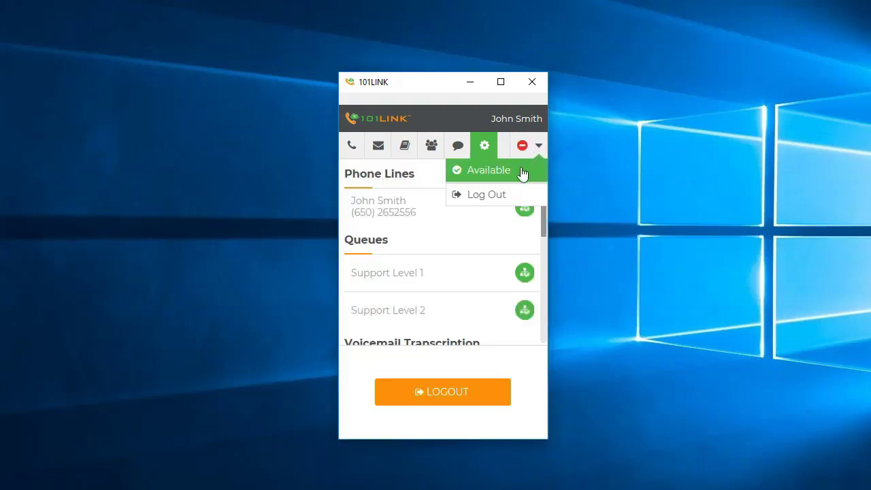
{"action": "left_click", "coordinate": [523, 172]}
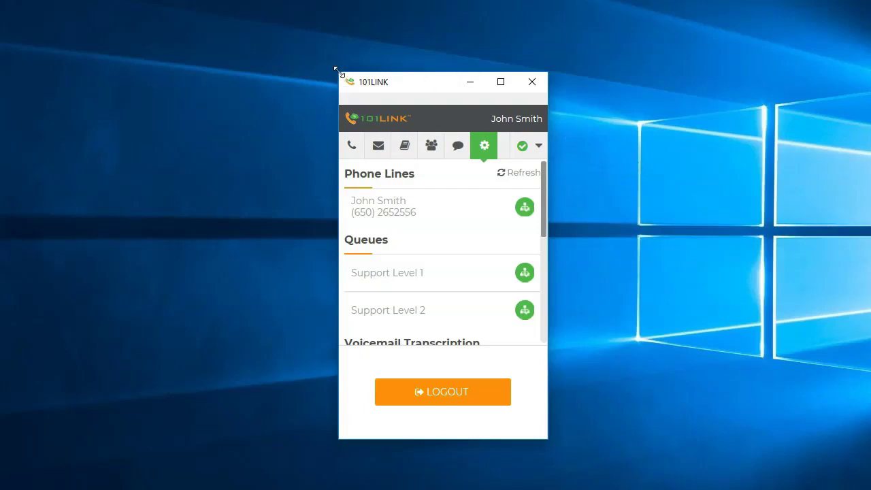
Enlarge the app window and toggle the Support Level 1 and Support Level 2 queues
{"action": "mouse_move", "coordinate": [339, 73]}
{"action": "left_mouse_down"}
{"action": "mouse_move", "coordinate": [331, 130]}
{"action": "mouse_move", "coordinate": [263, 130]}
{"action": "mouse_move", "coordinate": [288, 89]}
{"action": "mouse_move", "coordinate": [354, 53]}
{"action": "mouse_move", "coordinate": [345, 83]}
{"action": "mouse_move", "coordinate": [296, 69]}
{"action": "mouse_move", "coordinate": [295, 82]}
{"action": "mouse_move", "coordinate": [297, 56]}
{"action": "left_mouse_up"}
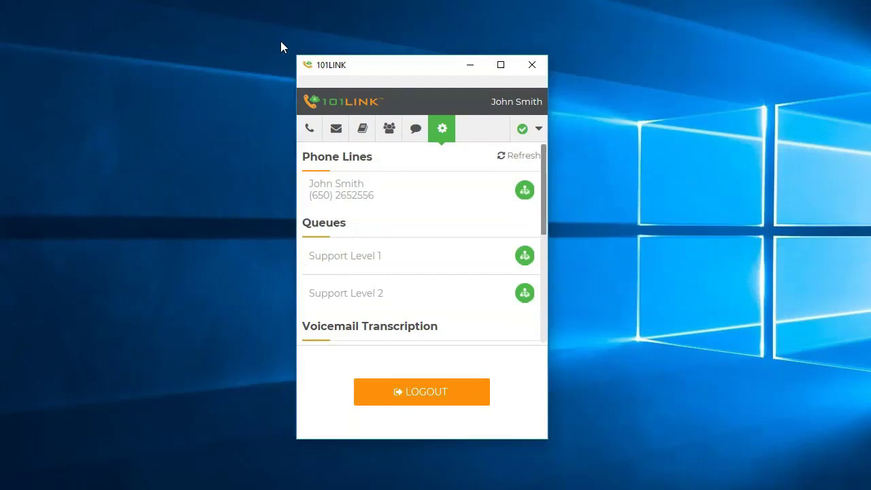
{"action": "left_click", "coordinate": [472, 261]}
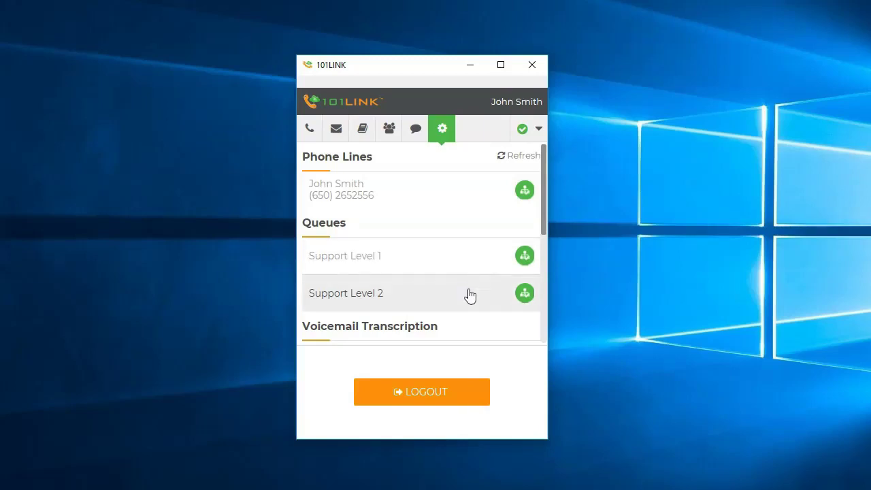
{"action": "left_click", "coordinate": [469, 294]}
Tick 'Send to email' for voicemail transcriptions and enter the user's e-mail address
{"action": "left_click_drag", "start_coordinate": [545, 222], "coordinate": [542, 251]}
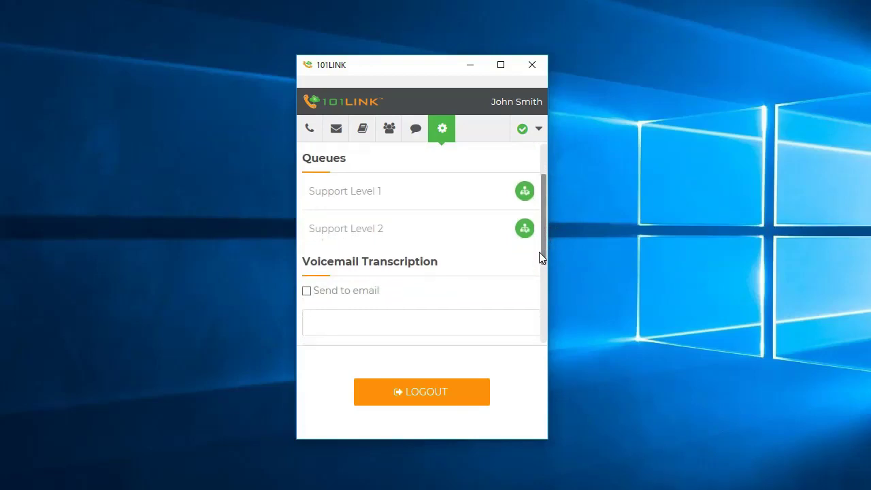
{"action": "left_click", "coordinate": [307, 292]}
{"action": "left_click", "coordinate": [411, 315]}
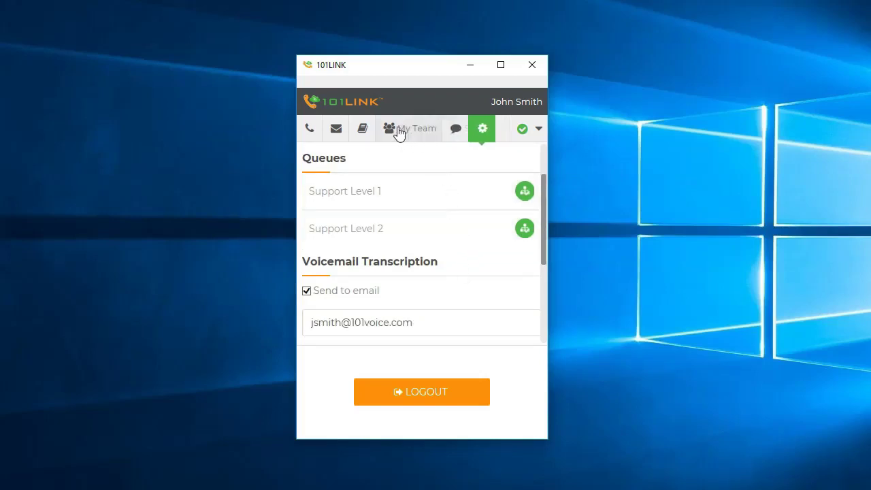
Dial the 101 Voice phone number from the Calls view
{"action": "left_click", "coordinate": [312, 136]}
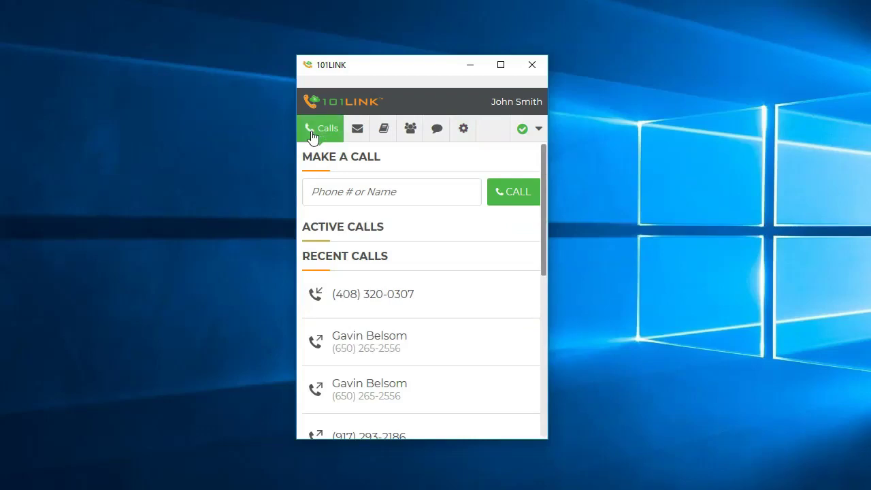
{"action": "left_click", "coordinate": [396, 196]}
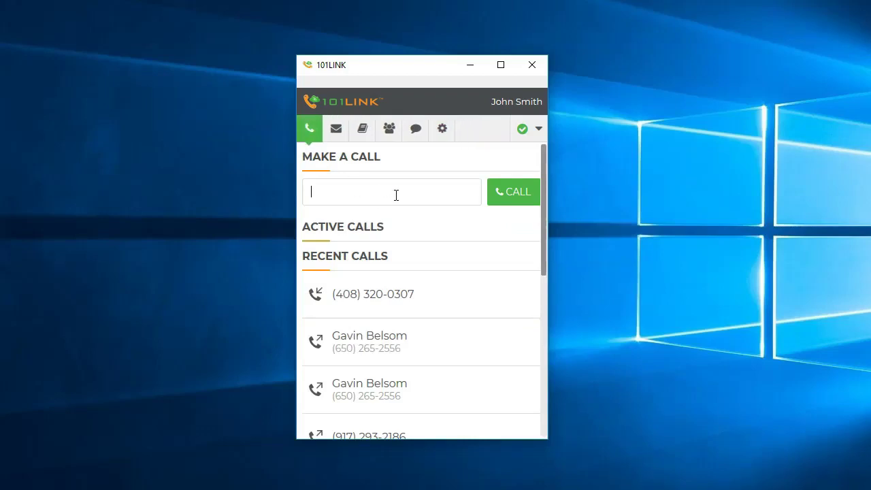
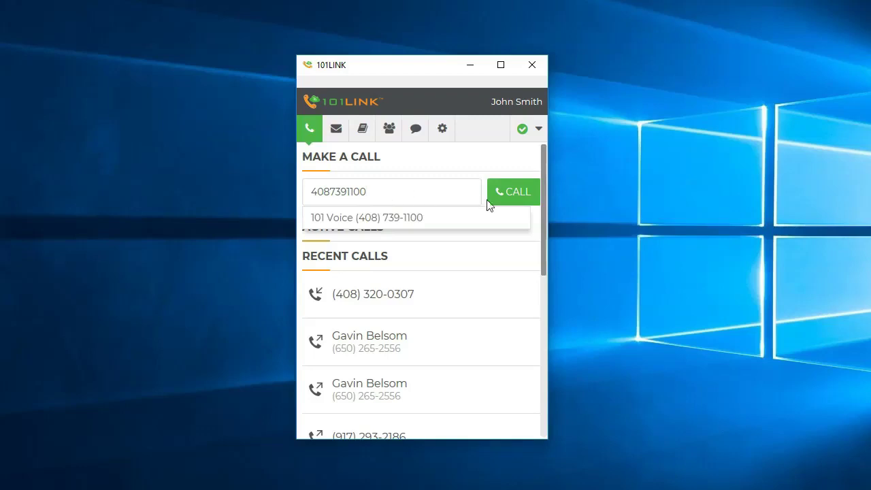
{"action": "left_click", "coordinate": [520, 196]}
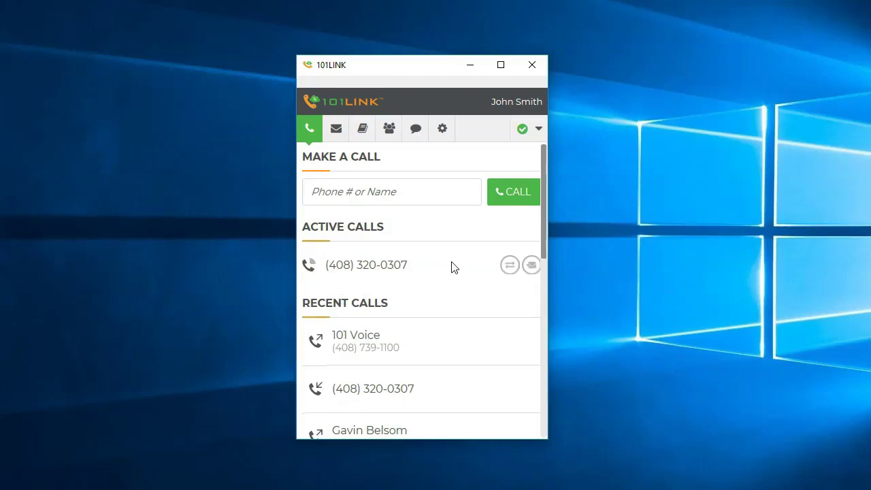
Start a transfer of the active call, cancel it, and scroll the Recent Calls list
{"action": "left_click", "coordinate": [510, 266]}
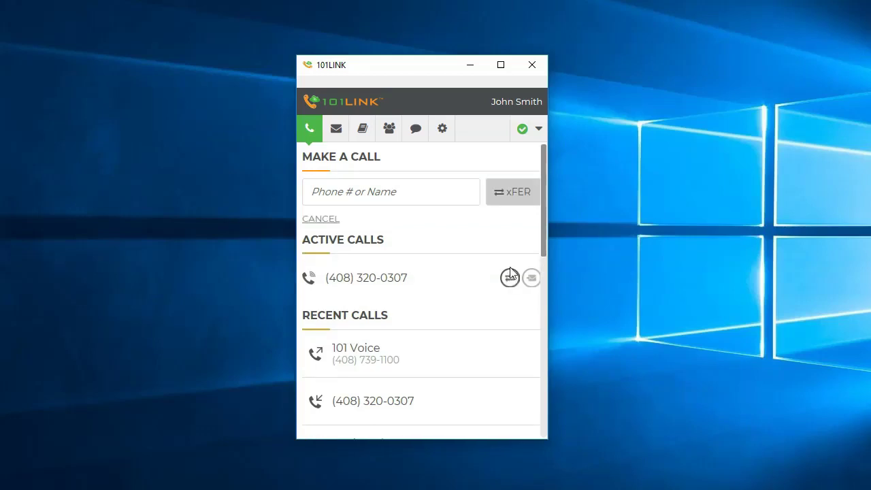
{"action": "left_click", "coordinate": [513, 205]}
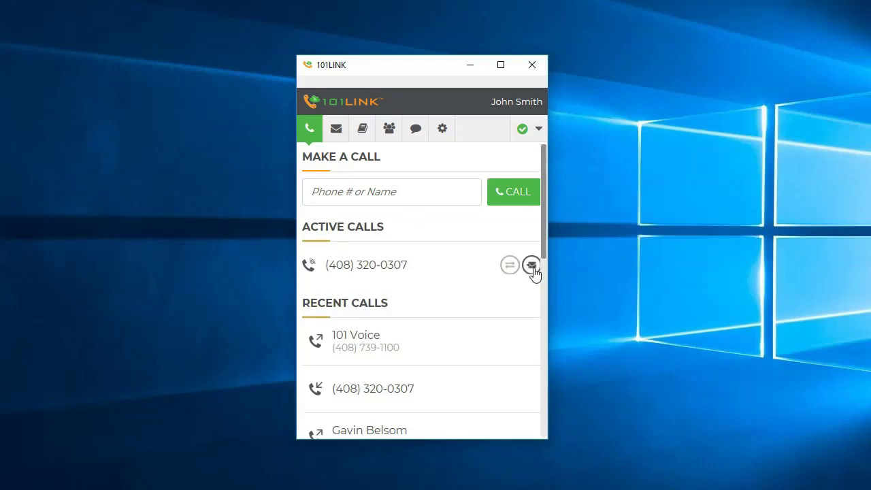
{"action": "left_click_drag", "start_coordinate": [544, 236], "coordinate": [543, 285]}
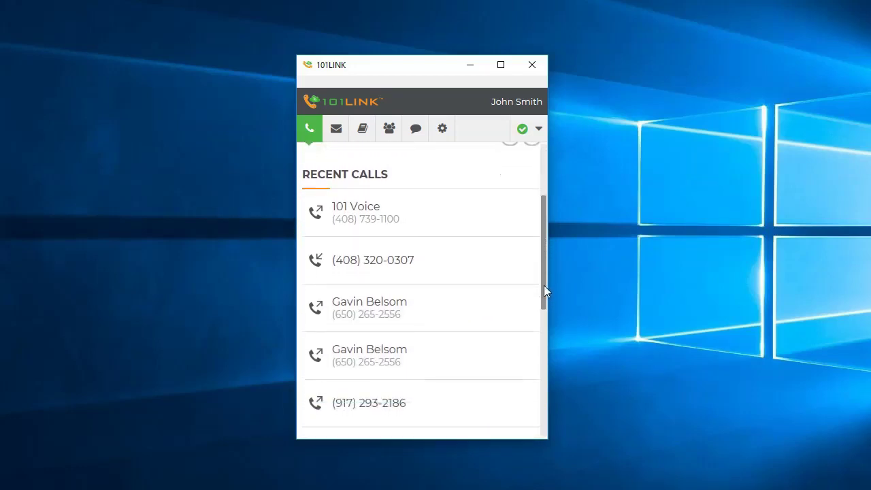
{"action": "mouse_move", "coordinate": [507, 303]}
{"action": "mouse_move", "coordinate": [479, 272]}
{"action": "mouse_move", "coordinate": [480, 205]}
Expand the 101 Voice voicemail transcript in the Inbox, then collapse it to one line
{"action": "left_click", "coordinate": [343, 131]}
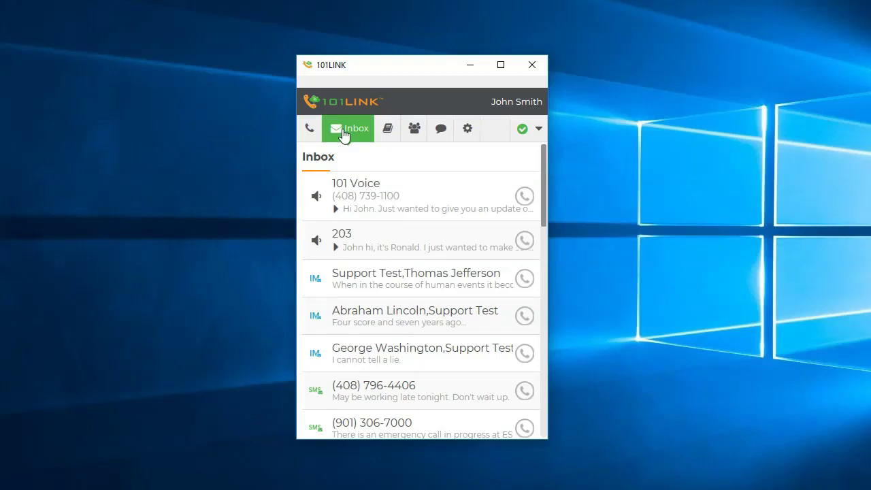
{"action": "mouse_move", "coordinate": [307, 203]}
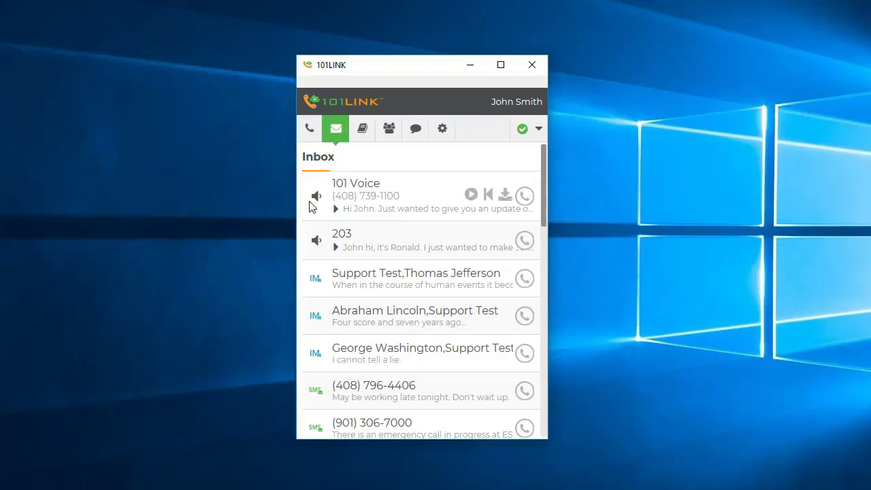
{"action": "left_click", "coordinate": [335, 210]}
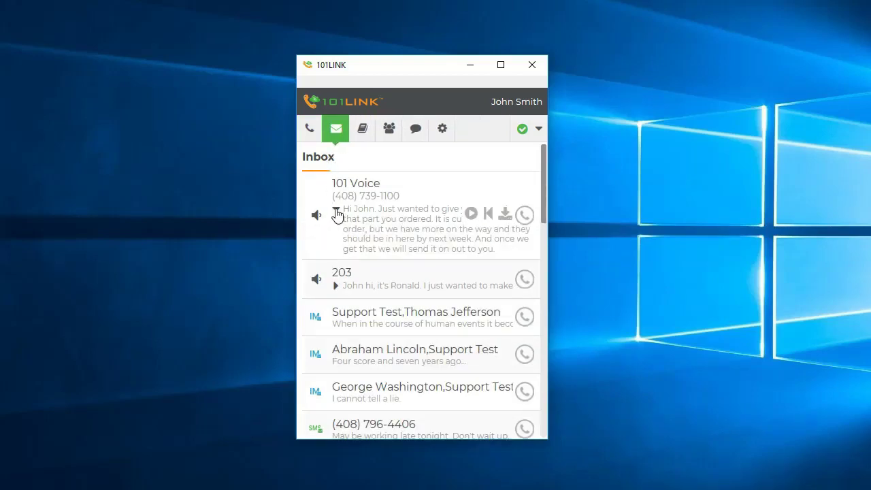
{"action": "left_click", "coordinate": [336, 212]}
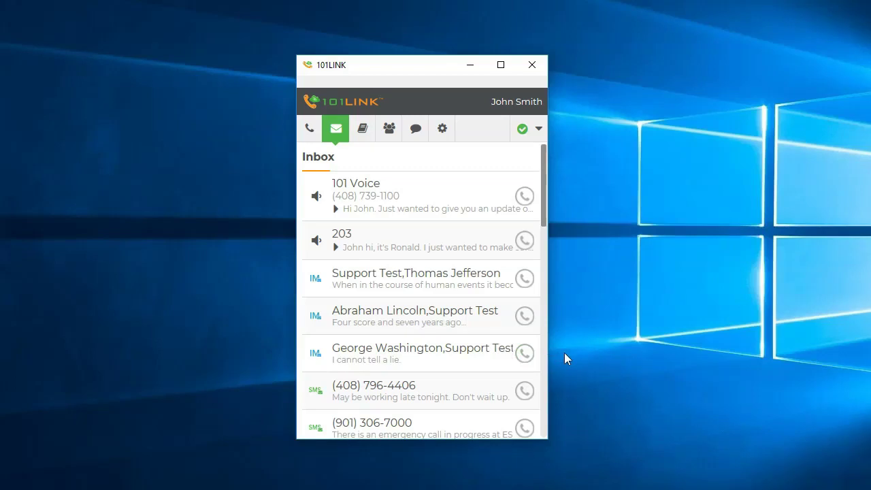
{"action": "left_click", "coordinate": [362, 133]}
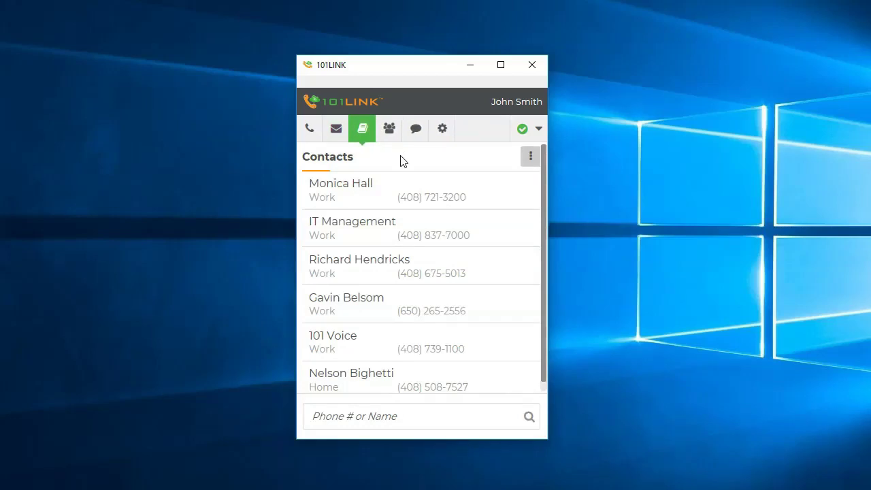
{"action": "left_click", "coordinate": [532, 158]}
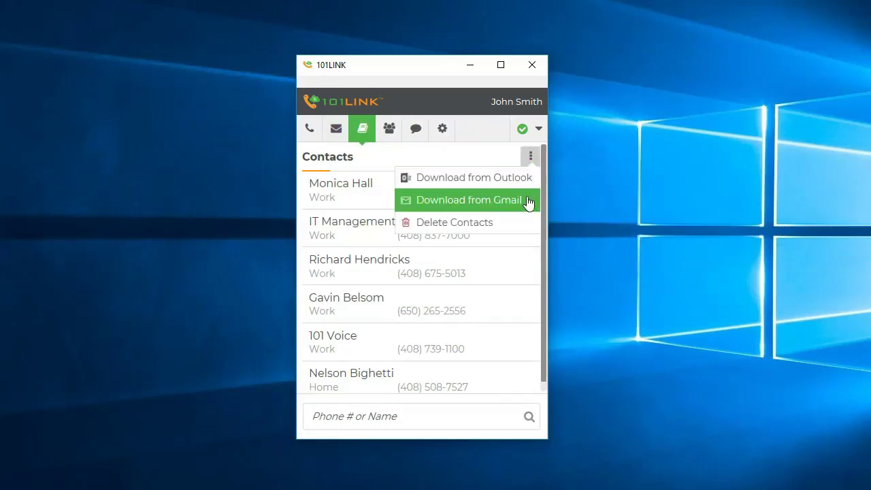
{"action": "left_click", "coordinate": [493, 159]}
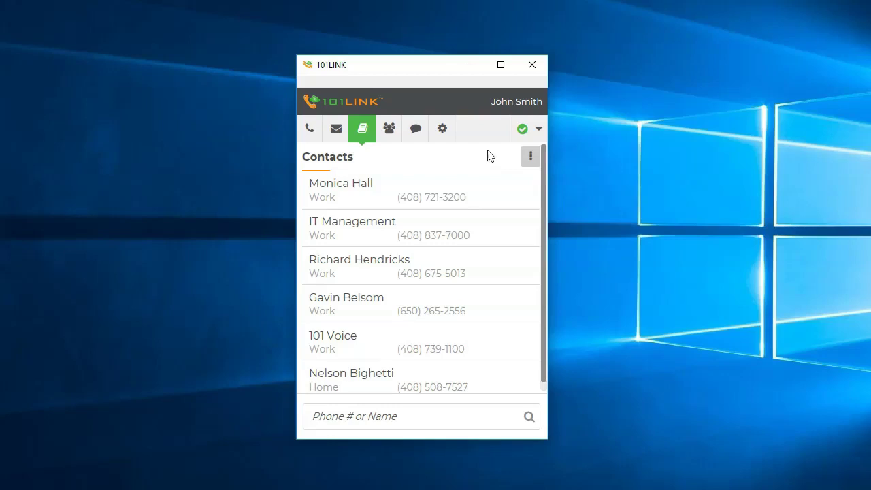
{"action": "left_click", "coordinate": [531, 158]}
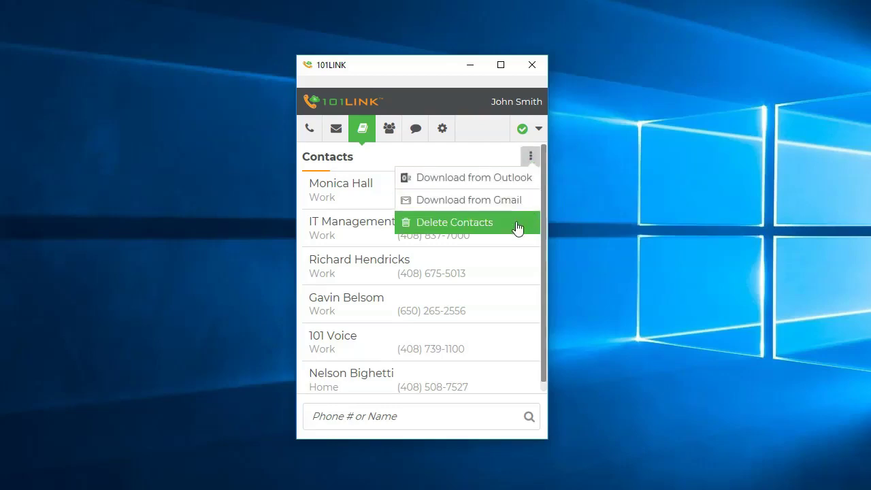
{"action": "left_click", "coordinate": [504, 154]}
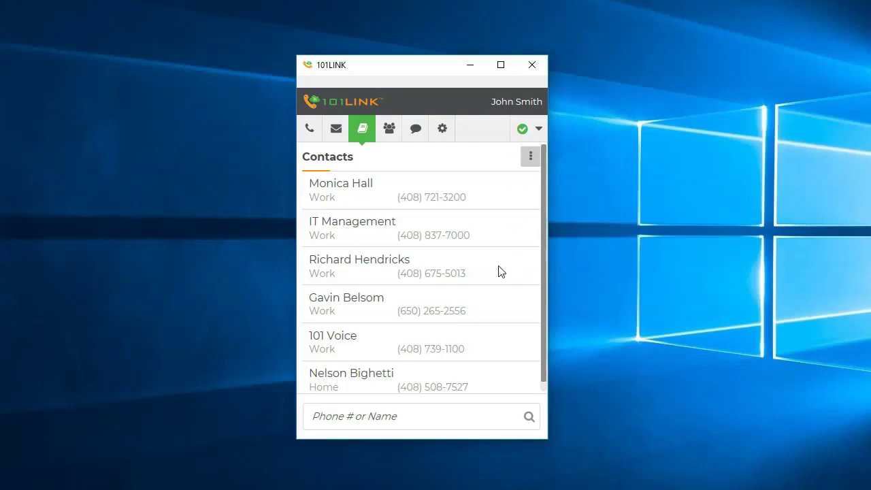
{"action": "mouse_move", "coordinate": [503, 240]}
{"action": "left_click", "coordinate": [447, 417]}
{"action": "type", "text": "Richard"}
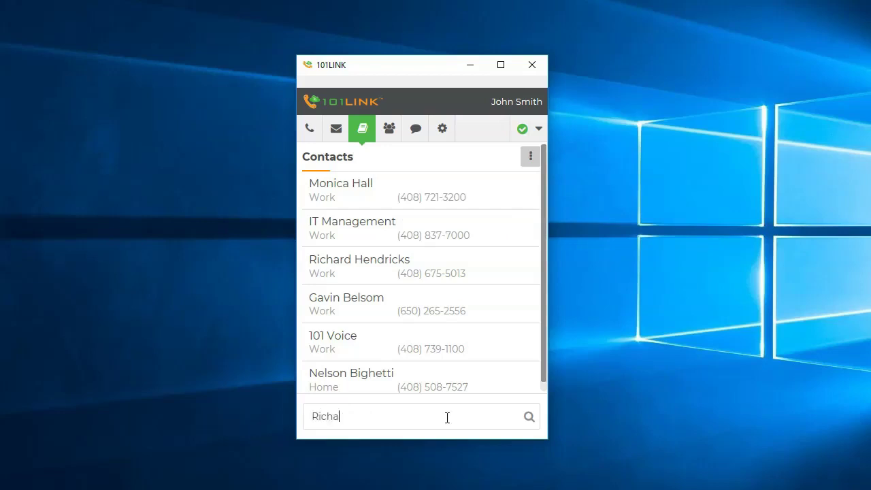
Send the first team member the chat message 'Lunch is at 12'
{"action": "left_click", "coordinate": [392, 137]}
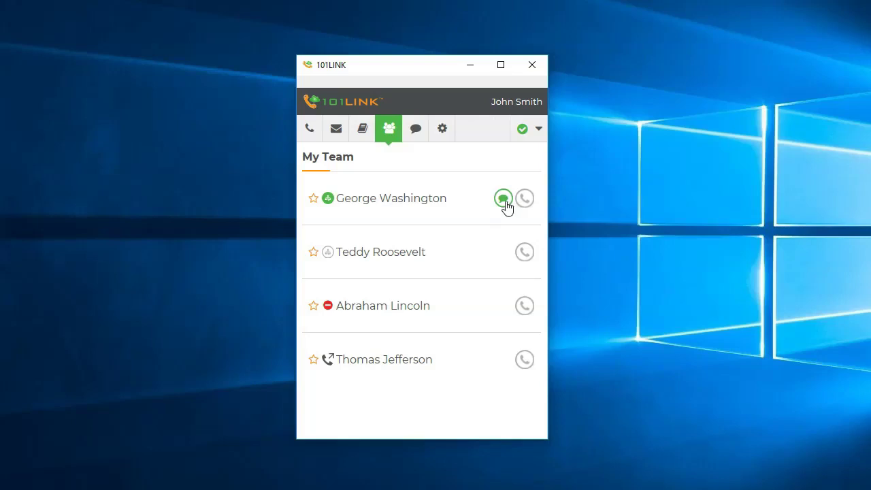
{"action": "left_click", "coordinate": [505, 203]}
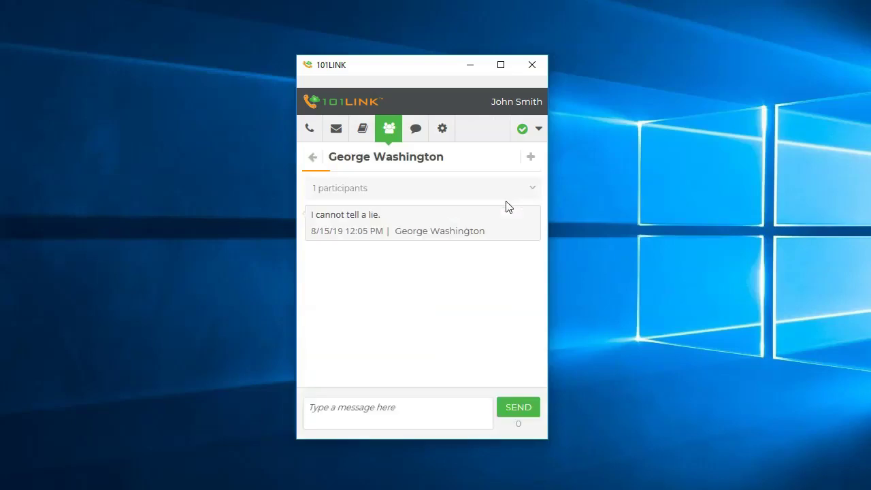
{"action": "left_click", "coordinate": [441, 419]}
{"action": "type", "text": "Lunch is at 12."}
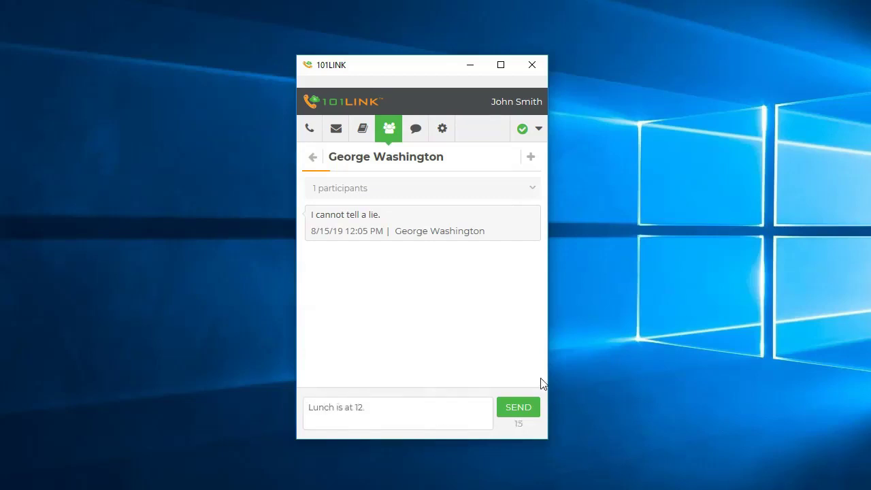
{"action": "left_click", "coordinate": [520, 412]}
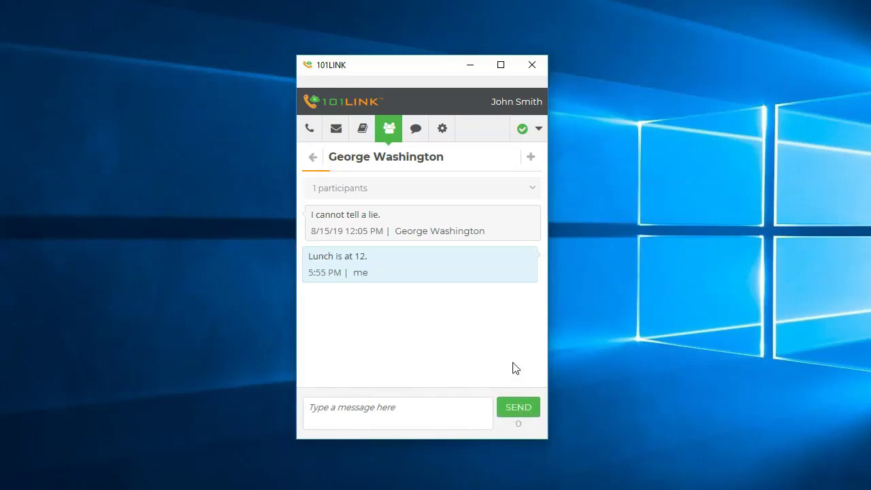
Look up the red-status teammate via the Inbox, then star them as a favourite in My Team
{"action": "left_click", "coordinate": [529, 161]}
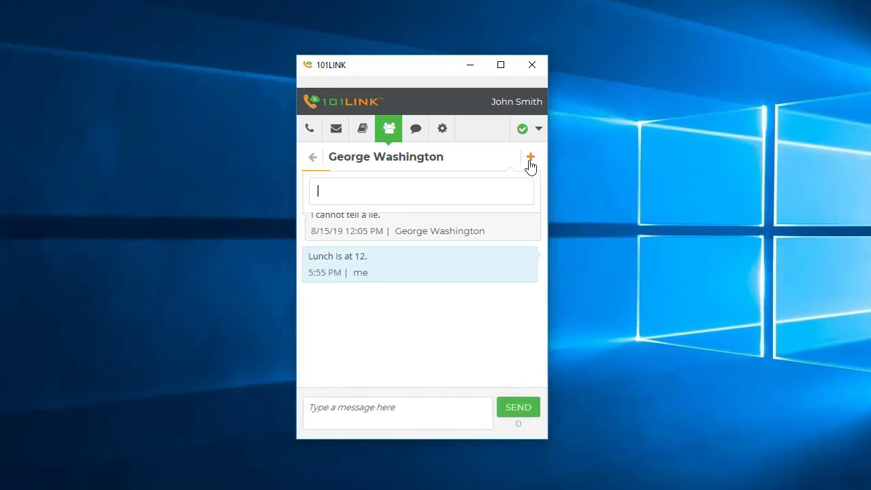
{"action": "type", "text": "ab"}
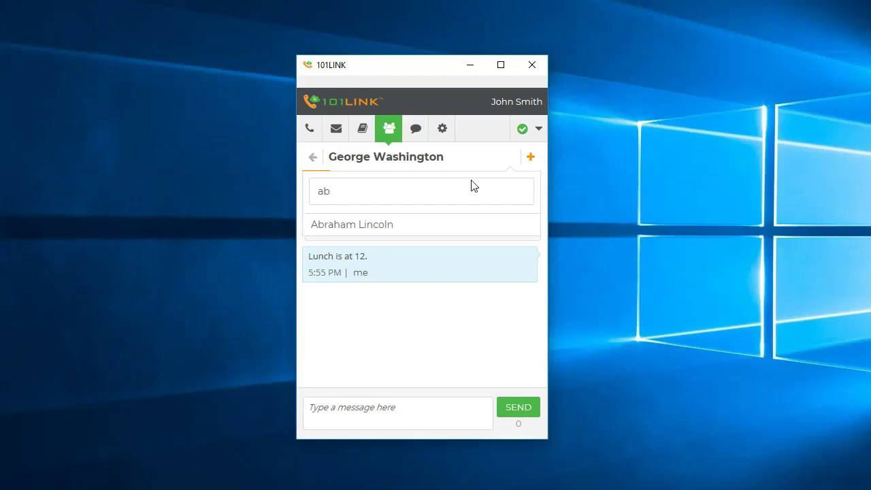
{"action": "left_click", "coordinate": [335, 129]}
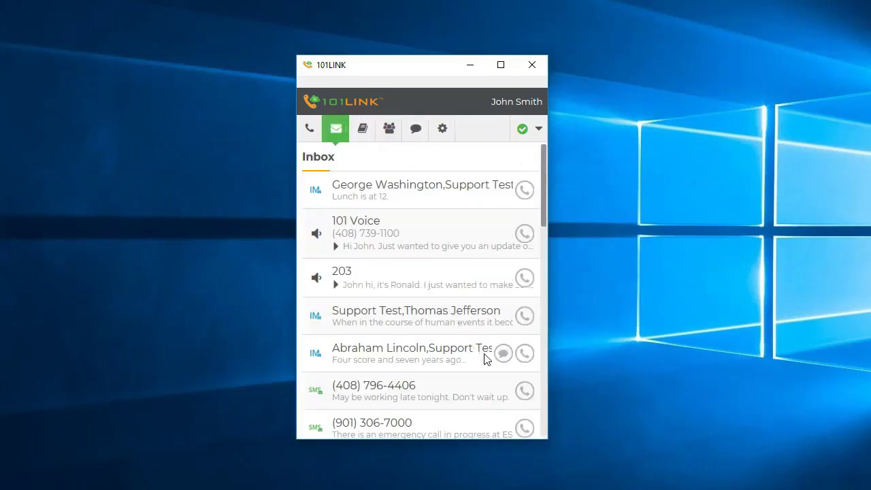
{"action": "left_click", "coordinate": [504, 354]}
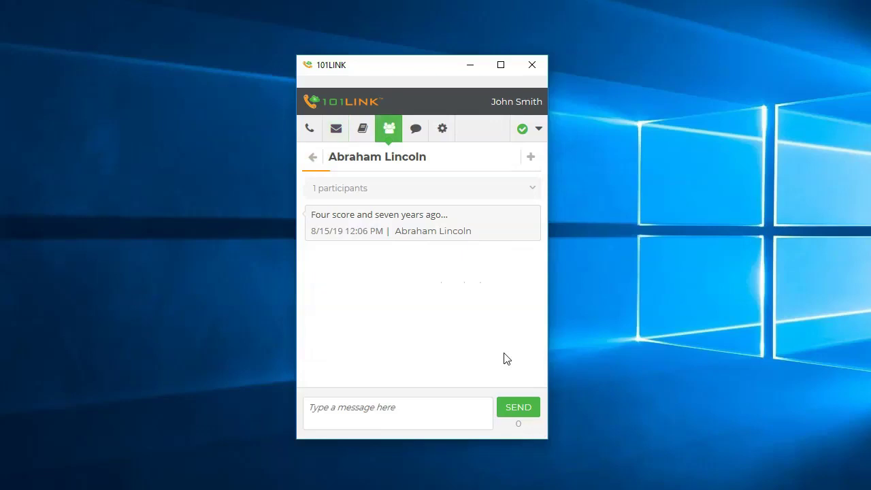
{"action": "left_click", "coordinate": [386, 131]}
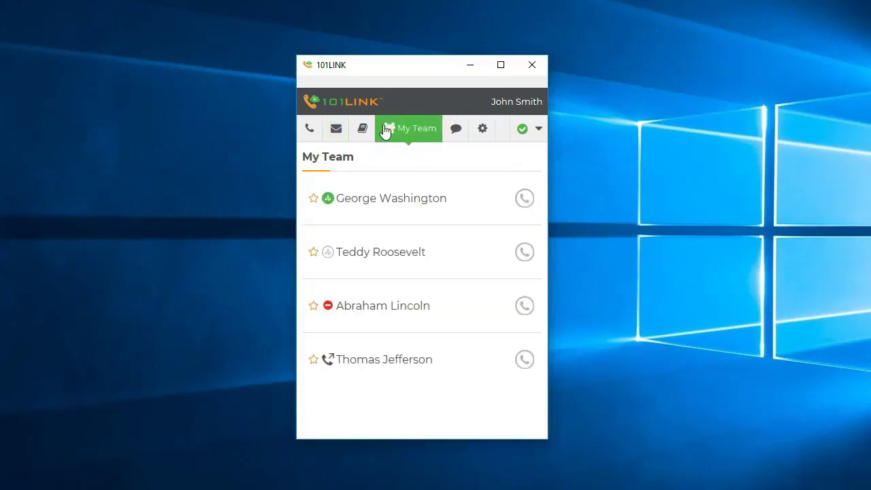
{"action": "left_click", "coordinate": [314, 306]}
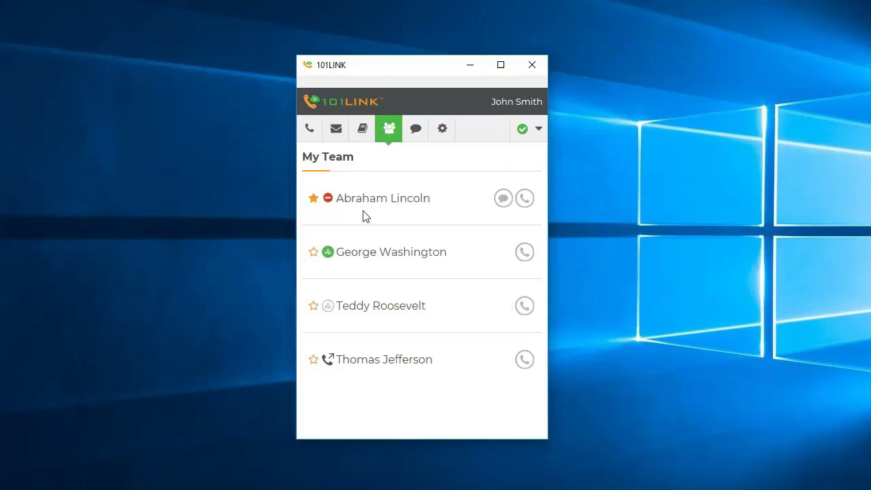
Unstar the teammate, then text 'I am sending a text message using 101LINK!' to two numbers
{"action": "left_click", "coordinate": [313, 199]}
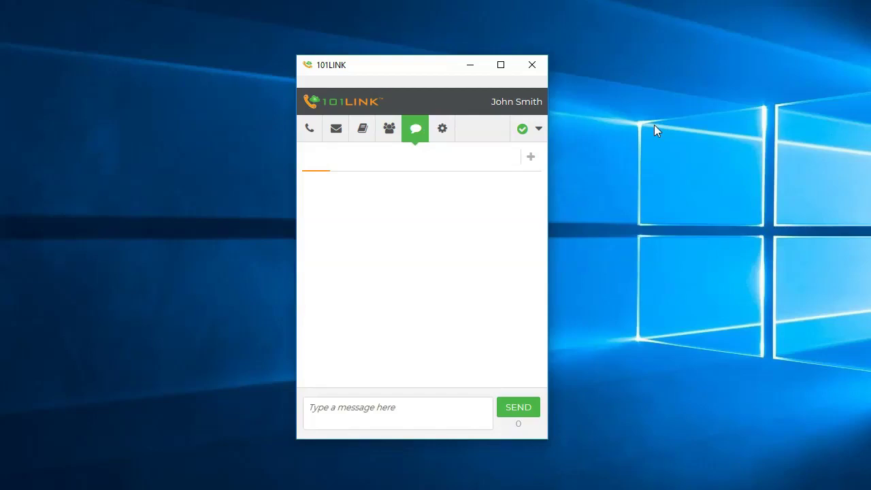
{"action": "left_click", "coordinate": [530, 159]}
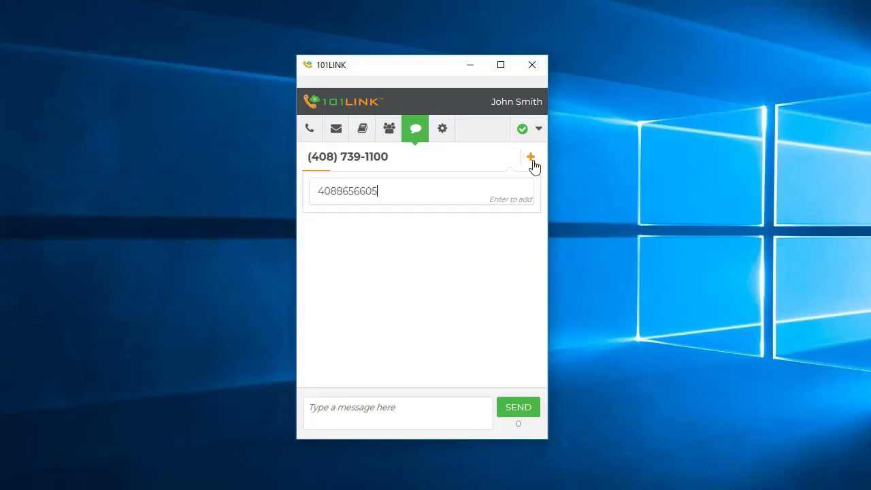
{"action": "key", "text": "Return"}
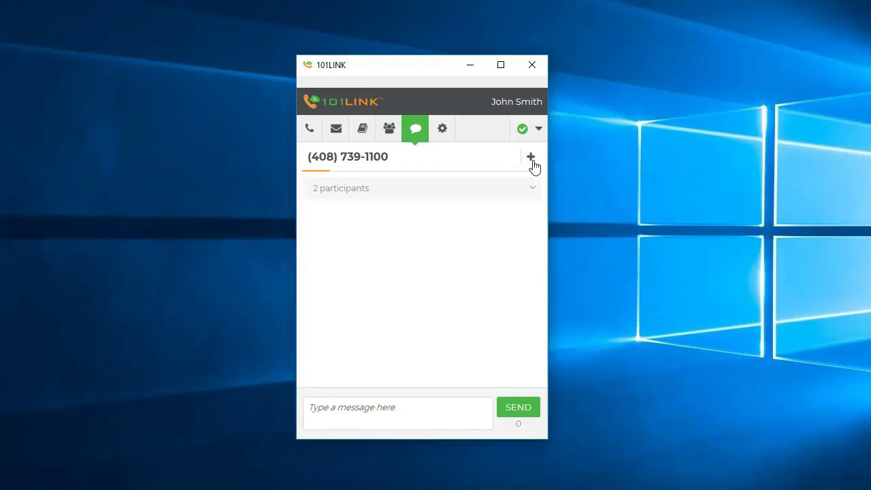
{"action": "left_click", "coordinate": [532, 189]}
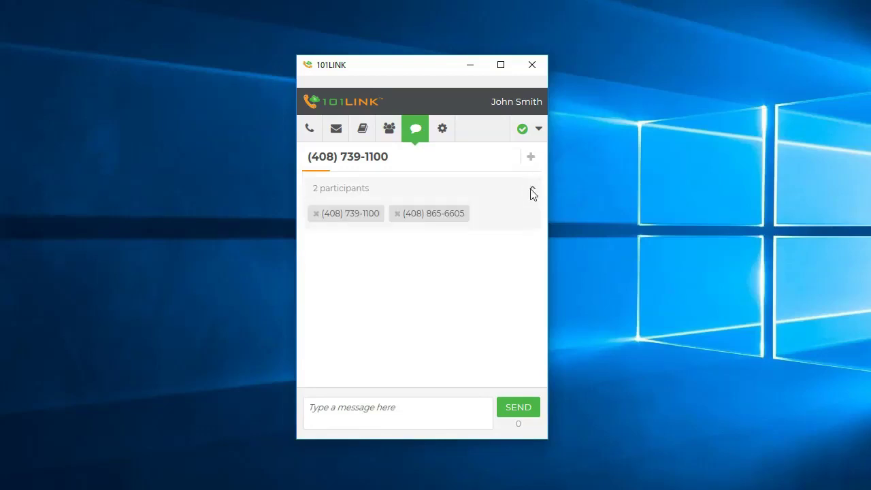
{"action": "type", "text": "I am sending a text message using 101LINK!"}
{"action": "left_click", "coordinate": [510, 410]}
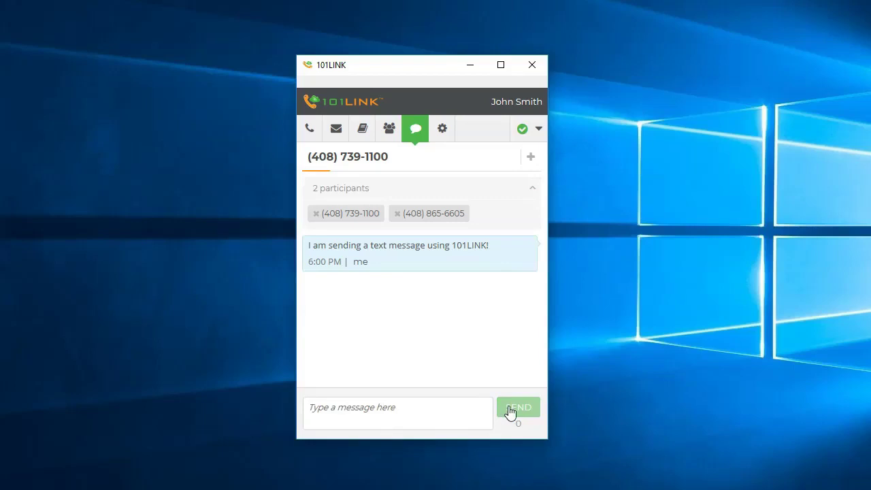
Open the newest SMS conversation from the Inbox
{"action": "left_click", "coordinate": [336, 131]}
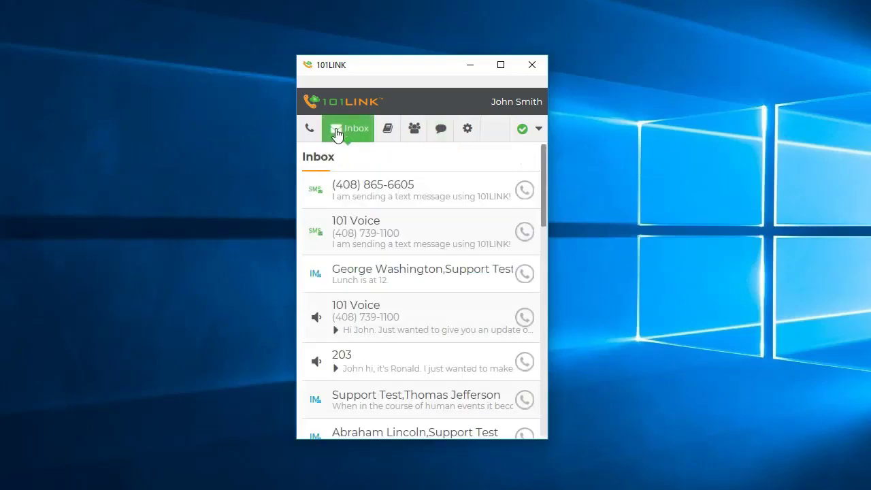
{"action": "mouse_move", "coordinate": [467, 193]}
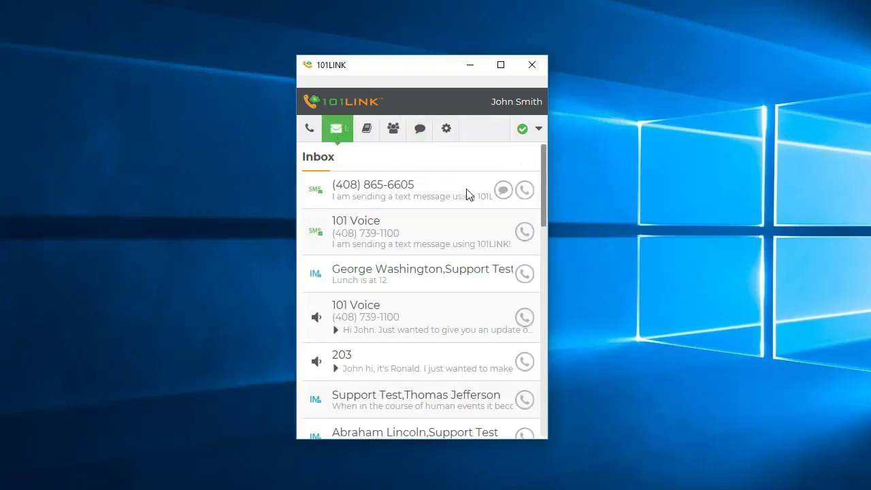
{"action": "left_click", "coordinate": [502, 191]}
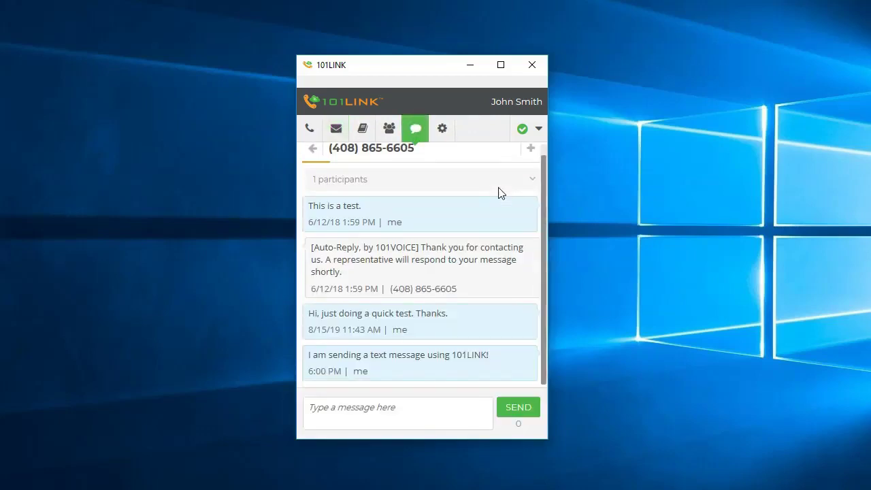